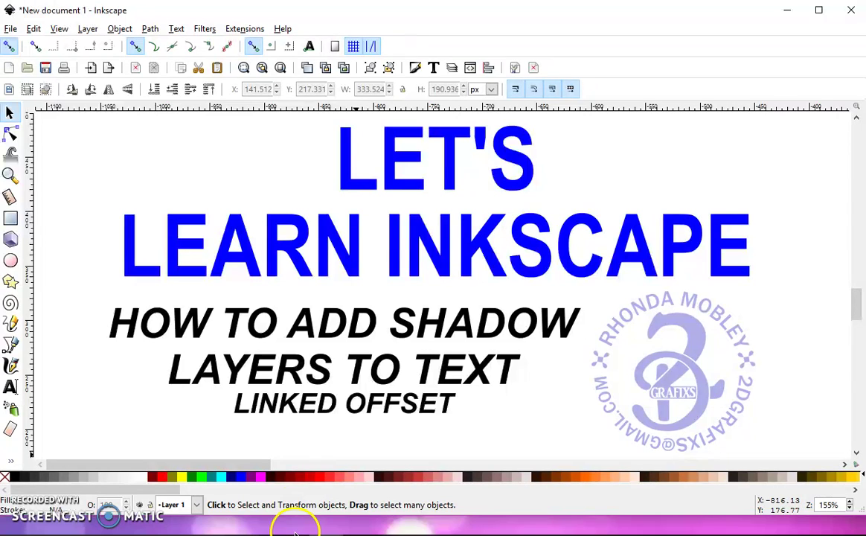
# Shift the view from the title slide to the empty page on the right at 110% zoom
pyautogui.scroll(-2, 573, 367)
pyautogui.moveTo(573, 367); pyautogui.dragTo(199, 290)
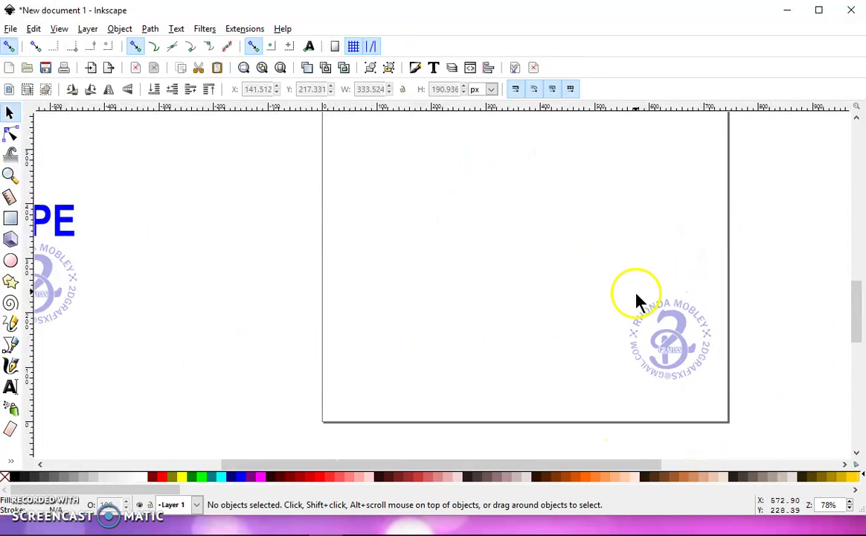
pyautogui.scroll(1, 636, 302)
pyautogui.moveTo(632, 290); pyautogui.dragTo(576, 282)
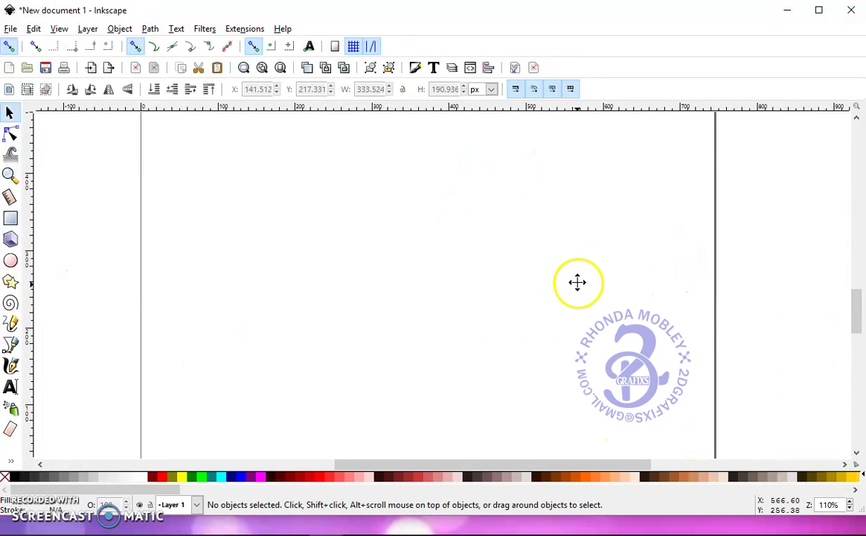
# Type 'Happy' and 'Birthday' on two lines with the Text tool and centre-align them
pyautogui.click(12, 388)
pyautogui.click(290, 257)
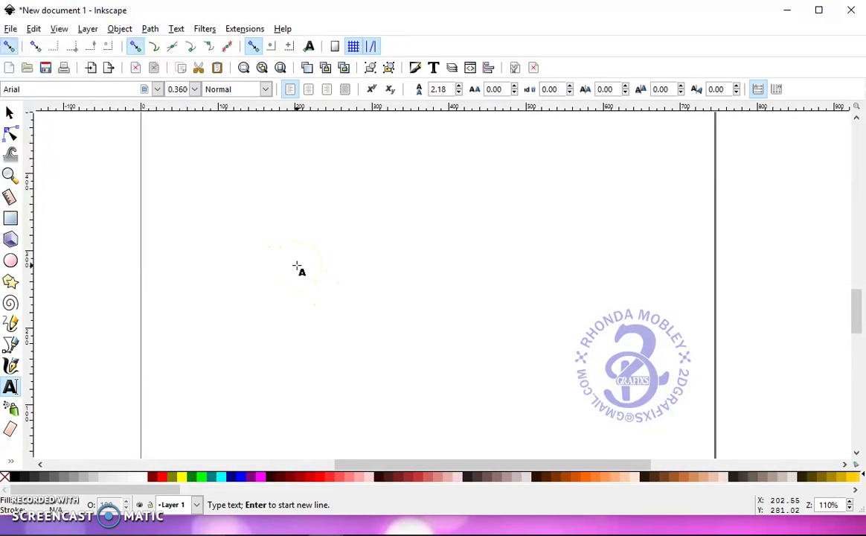
pyautogui.write('Happy')
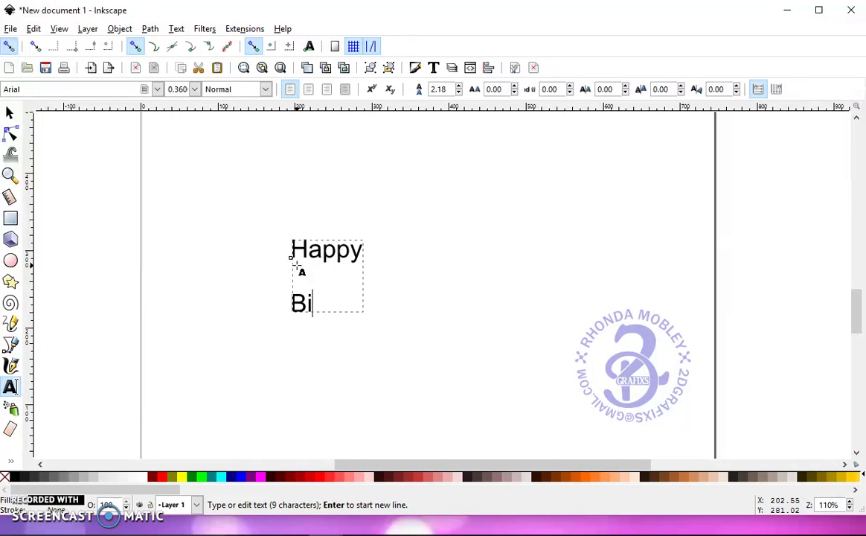
pyautogui.write('rthday')
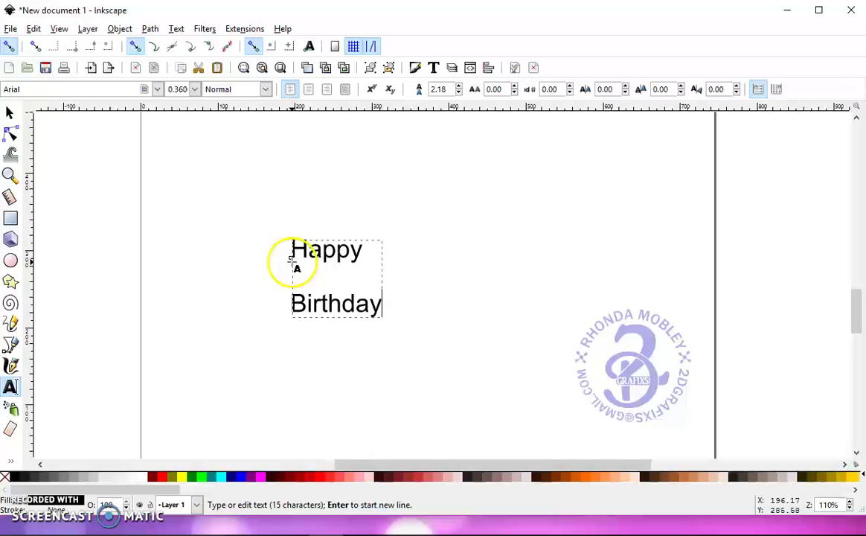
pyautogui.click(309, 91)
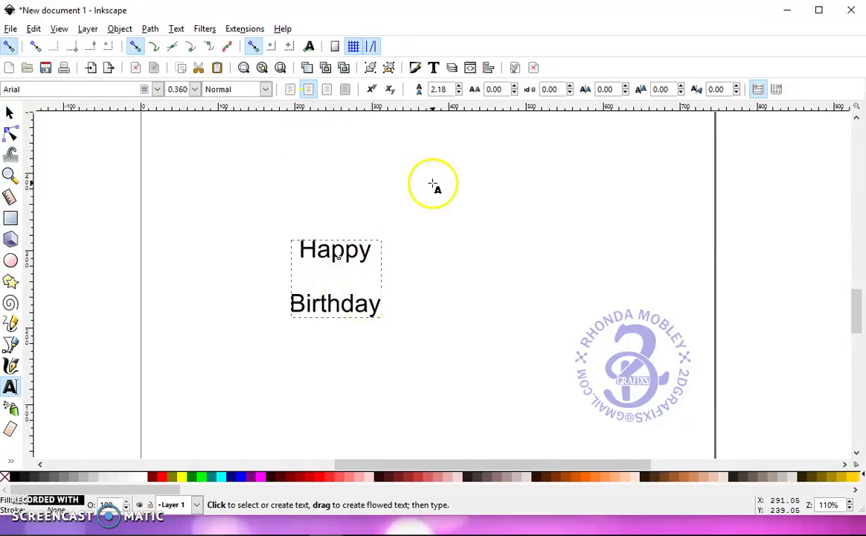
# Tighten the text's line spacing down to 1.10
pyautogui.click(460, 94)
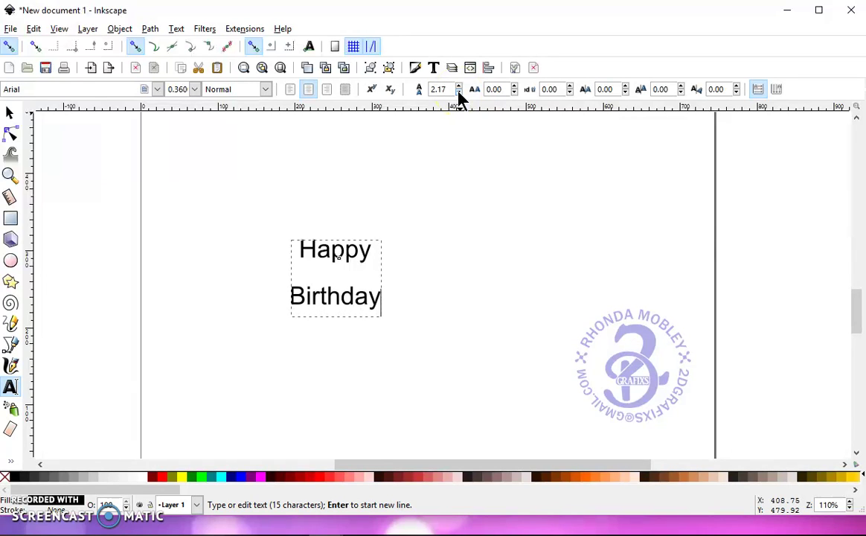
pyautogui.click(459, 95)
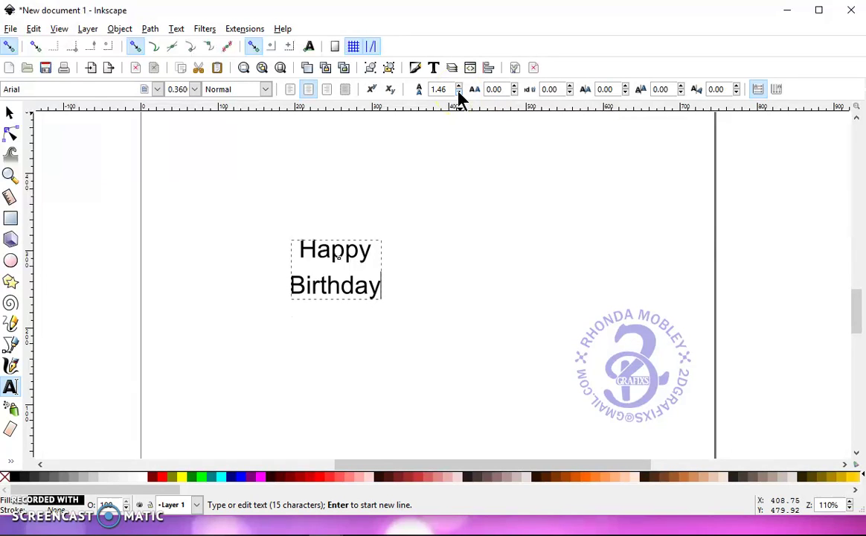
pyautogui.click(459, 95)
pyautogui.click(459, 94)
pyautogui.click(459, 95)
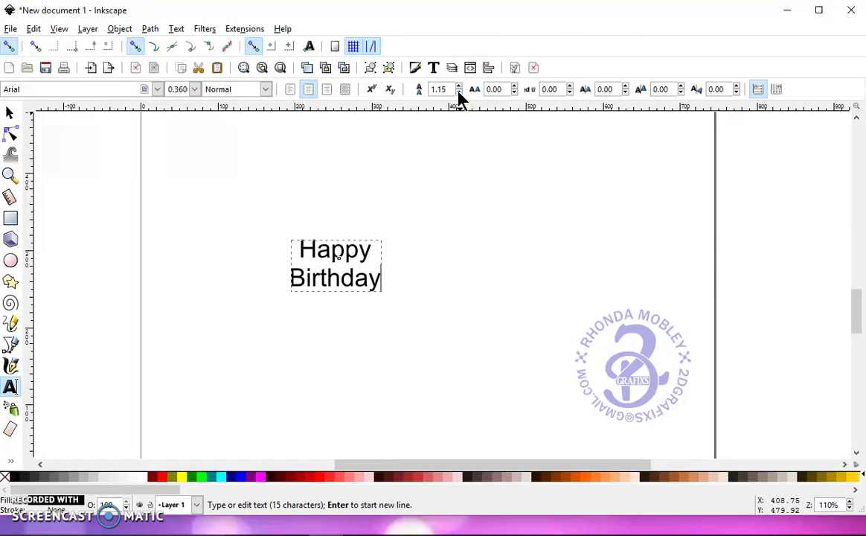
pyautogui.click(459, 95)
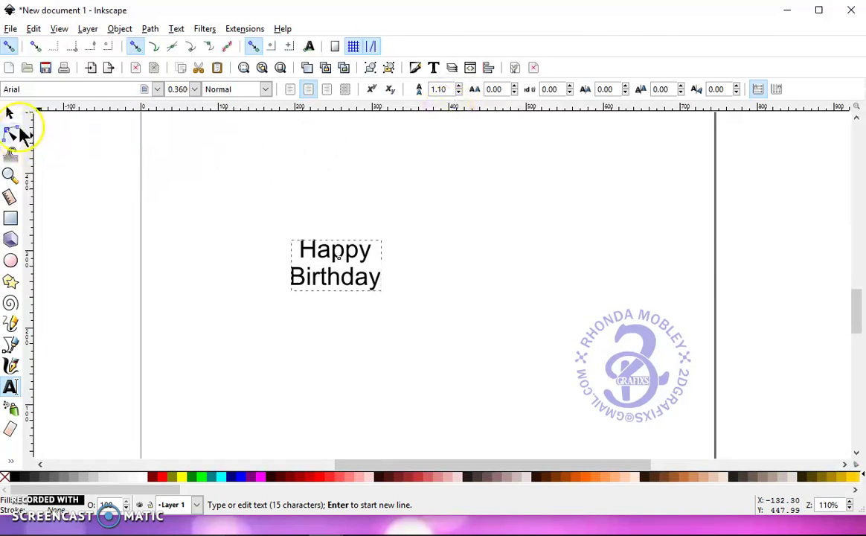
# Convert the Happy Birthday text to paths with Object to Path and ungroup it into letters
pyautogui.click(10, 113)
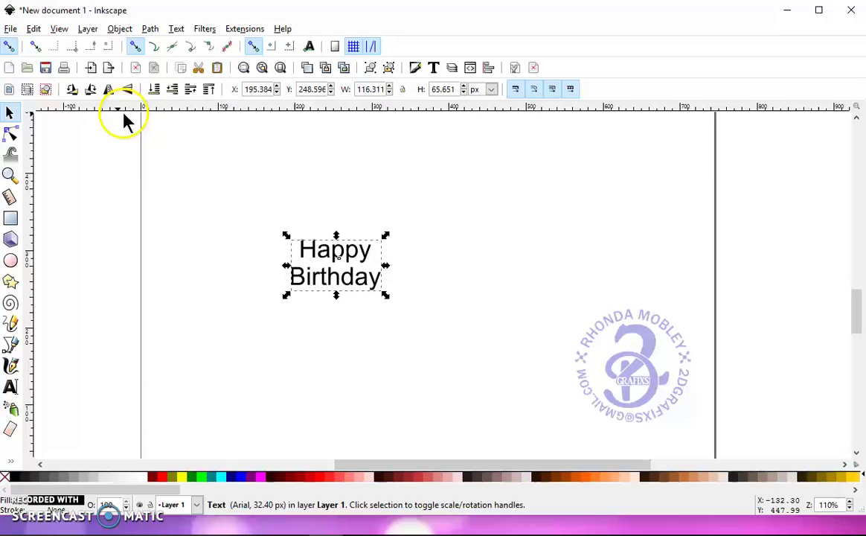
pyautogui.click(155, 31)
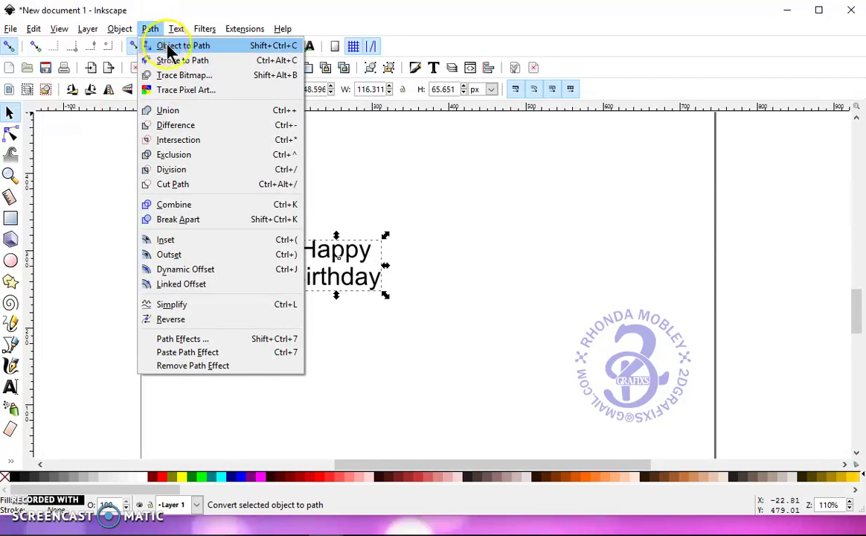
pyautogui.click(178, 46)
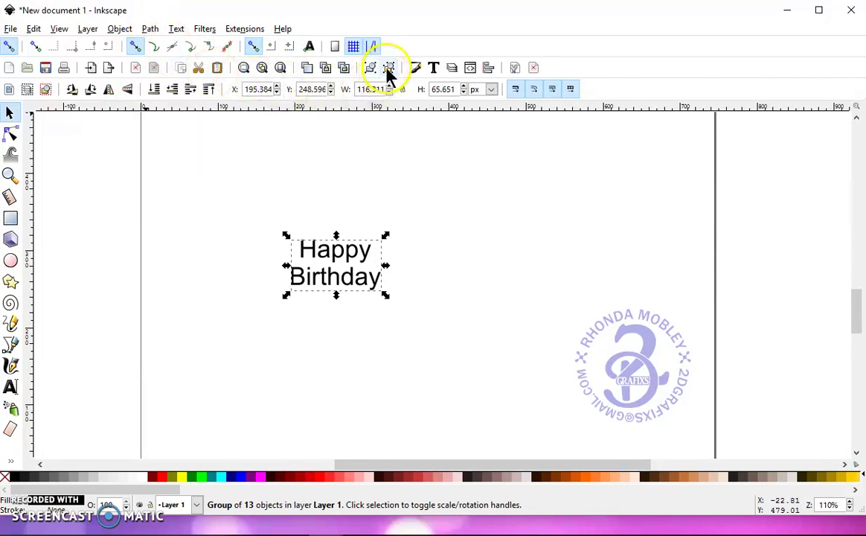
pyautogui.click(388, 69)
pyautogui.click(151, 30)
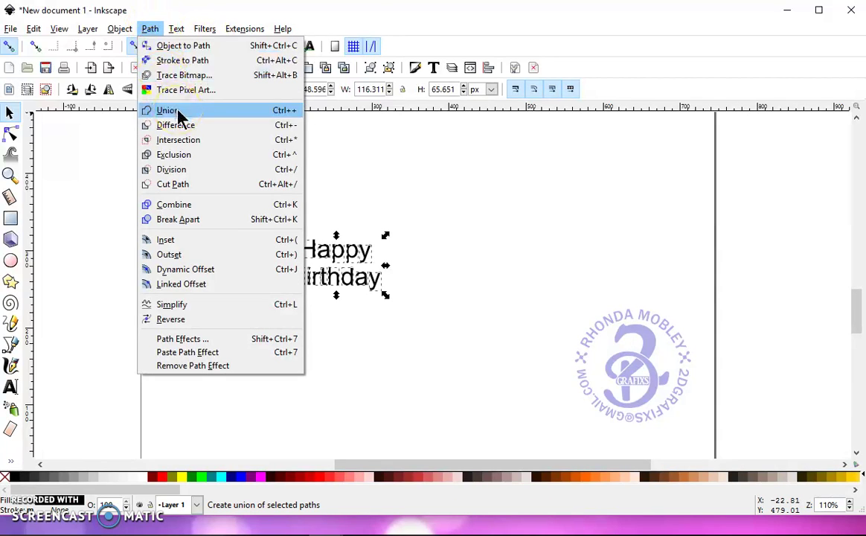
pyautogui.click(178, 170)
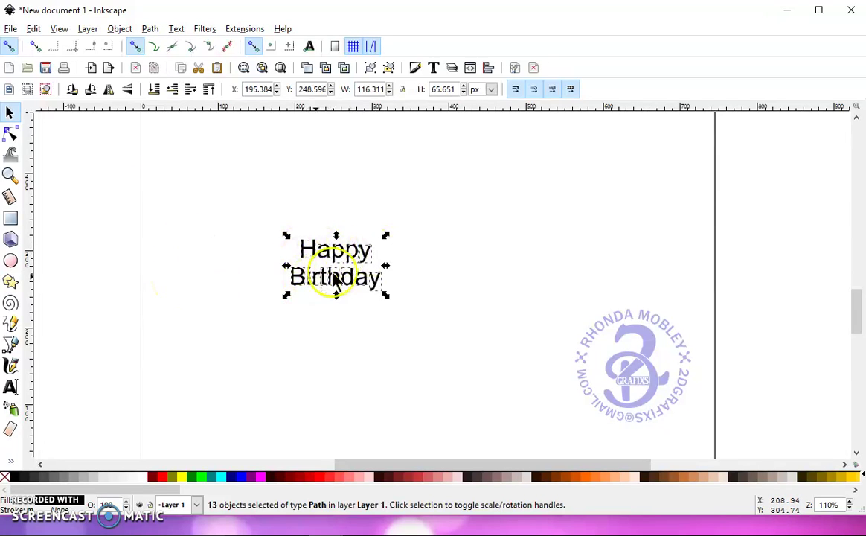
# Rotate the final y, then tilt the H of Happy about 14 degrees
pyautogui.click(460, 273)
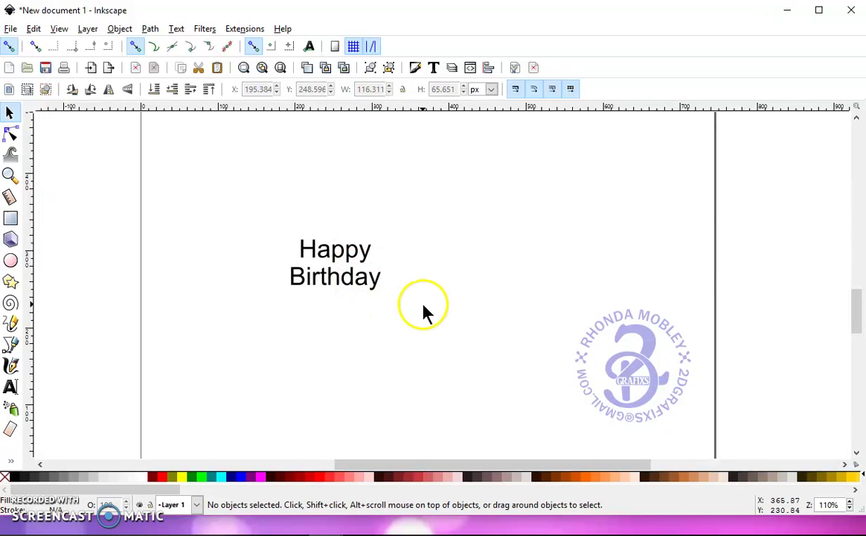
pyautogui.moveTo(422, 305); pyautogui.dragTo(386, 271)
pyautogui.click(378, 285)
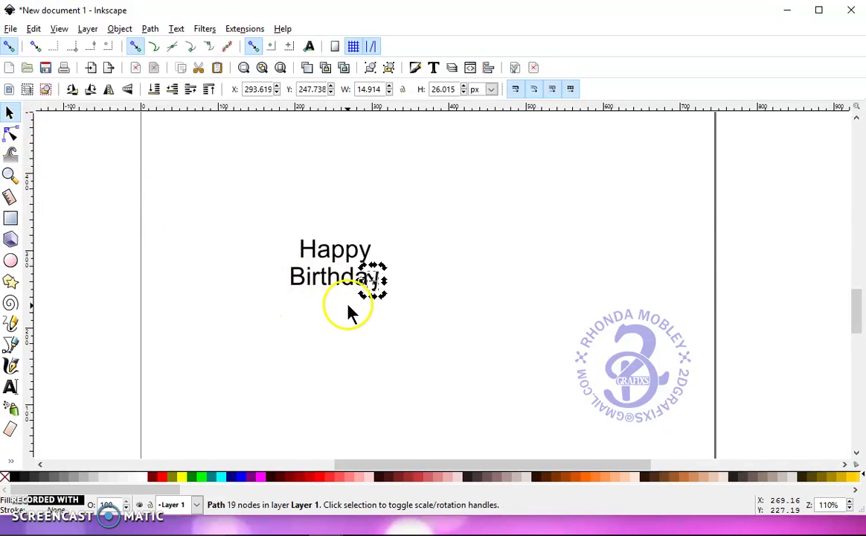
pyautogui.click(311, 251)
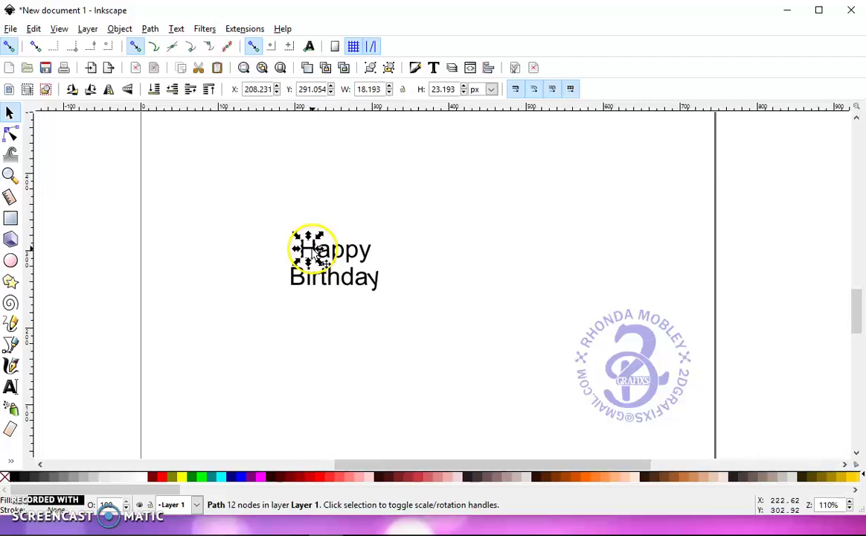
pyautogui.click(320, 253)
pyautogui.moveTo(316, 238); pyautogui.dragTo(319, 237)
# Tilt the B about 21 degrees the other way, then select all 13 letters
pyautogui.click(307, 282)
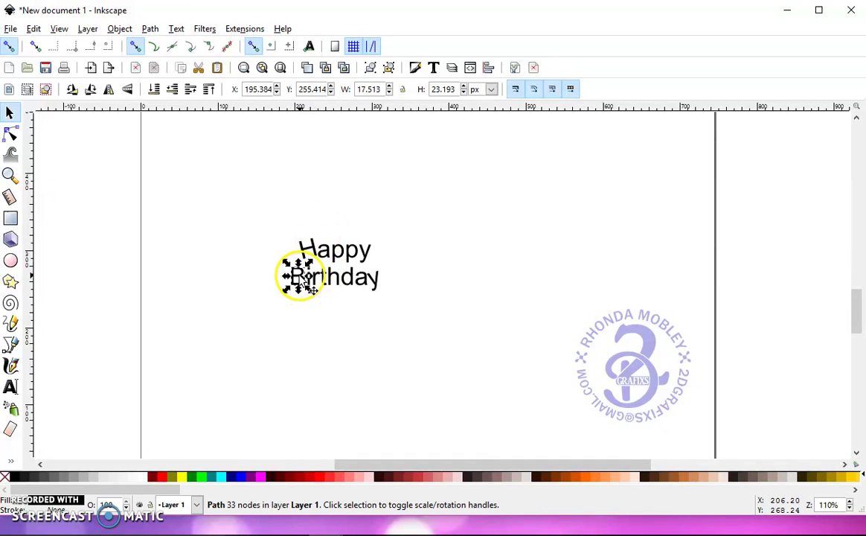
pyautogui.click(308, 281)
pyautogui.moveTo(305, 253); pyautogui.dragTo(340, 247)
pyautogui.click(343, 255)
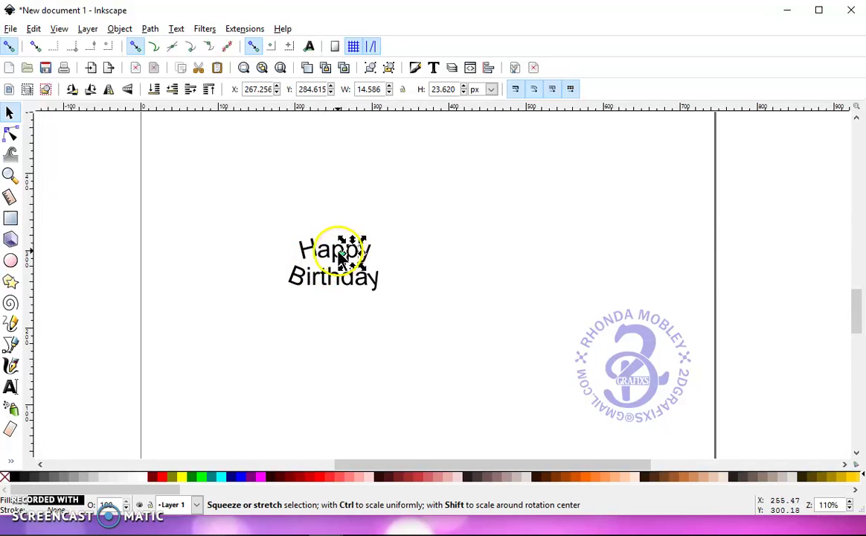
pyautogui.moveTo(425, 324); pyautogui.dragTo(233, 203)
# Combine the letters into one path and add a linked offset shown as a thin red outline
pyautogui.click(150, 28)
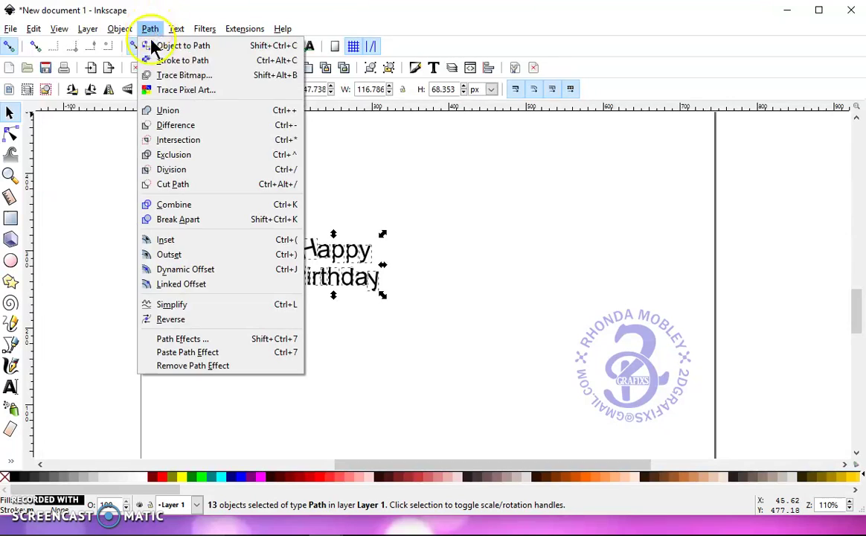
pyautogui.click(181, 114)
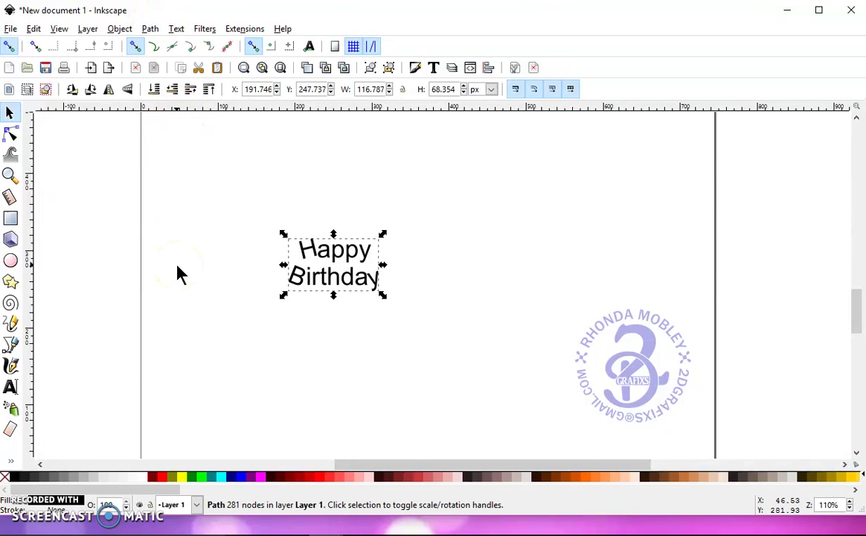
pyautogui.click(151, 28)
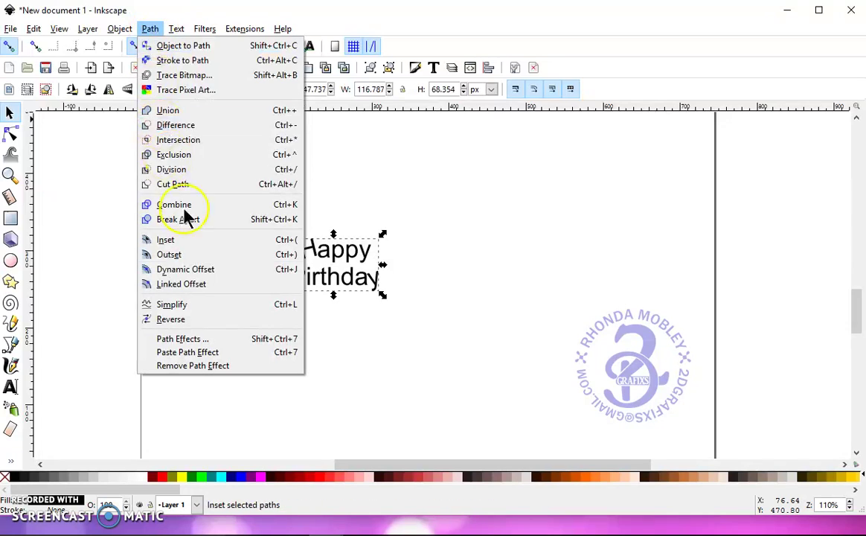
pyautogui.click(251, 289)
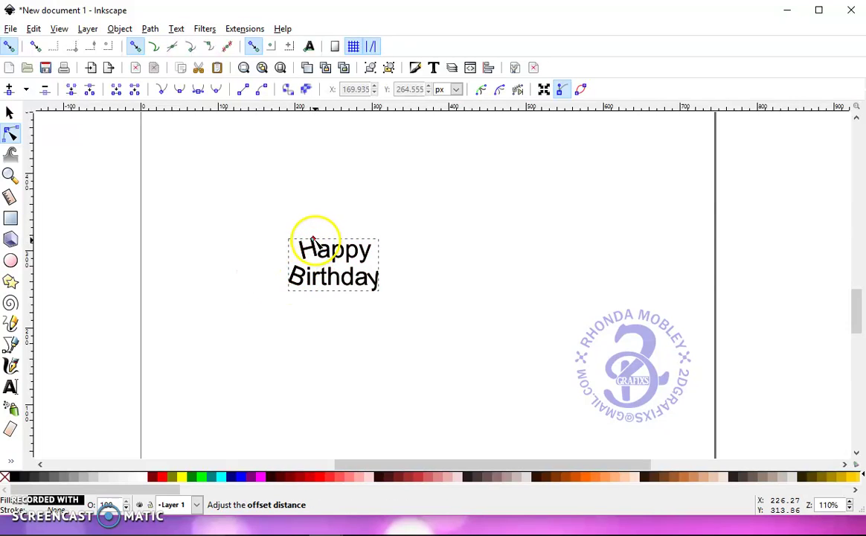
pyautogui.scroll(2, 312, 239)
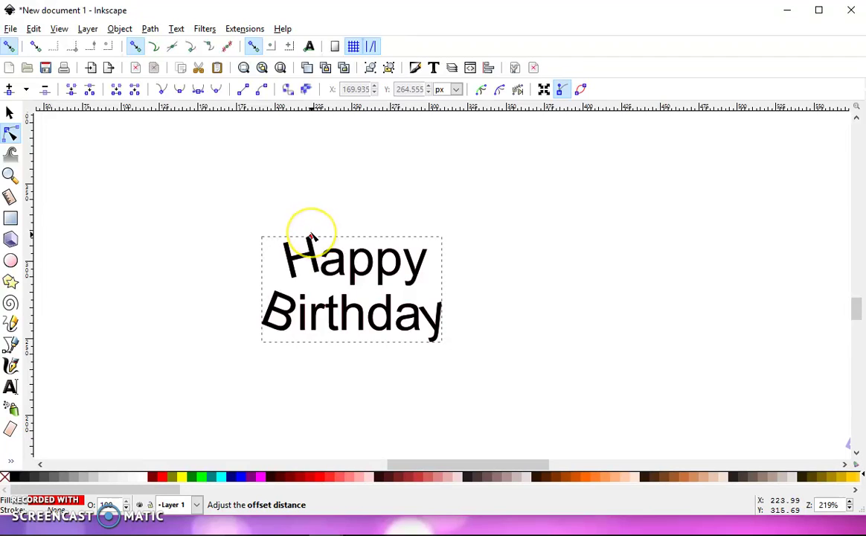
pyautogui.moveTo(311, 237); pyautogui.dragTo(310, 234)
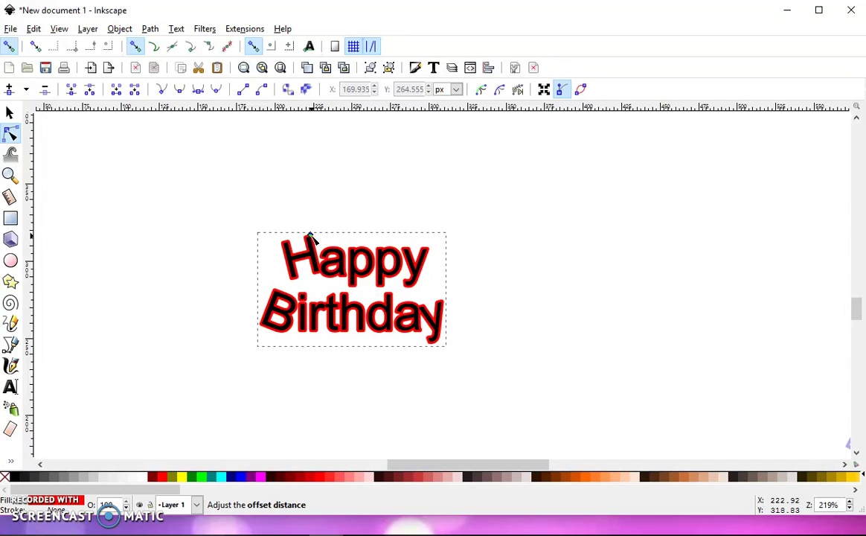
pyautogui.moveTo(311, 237); pyautogui.dragTo(333, 293)
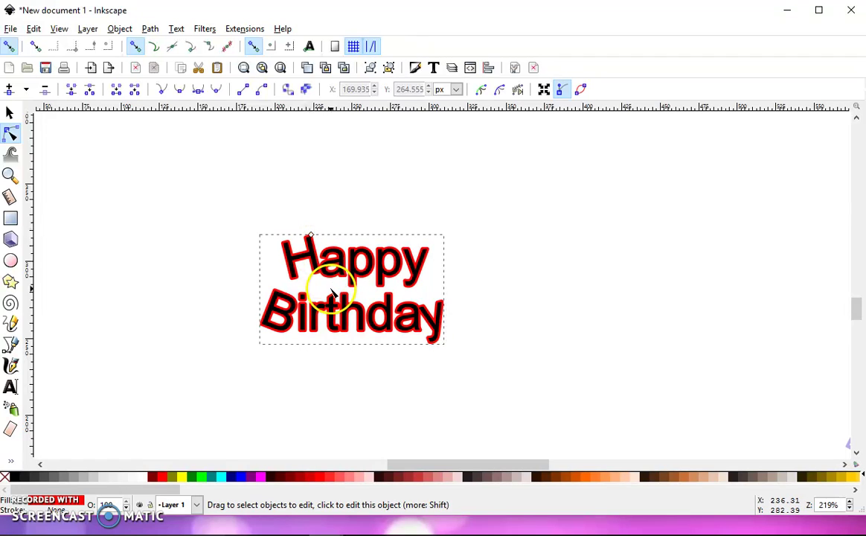
# Convert the red-outlined linked offset into a regular path with Object to Path
pyautogui.click(150, 28)
pyautogui.click(161, 46)
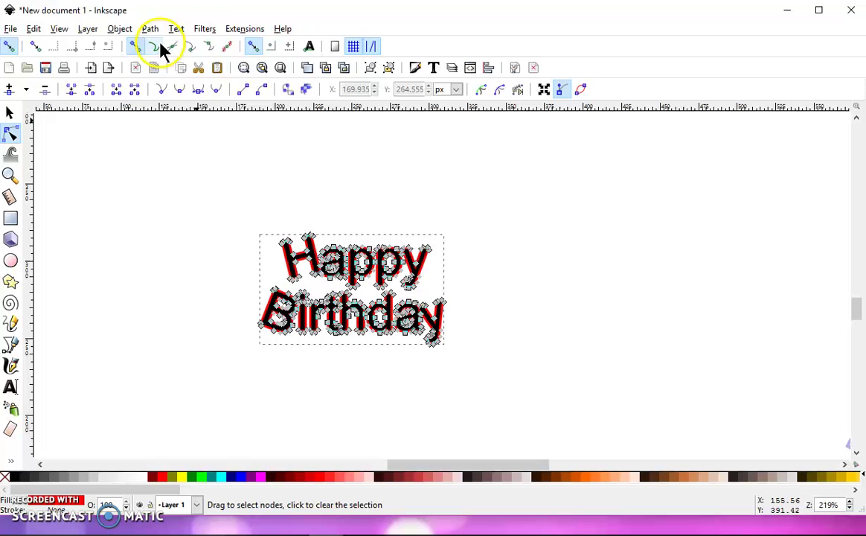
pyautogui.click(12, 113)
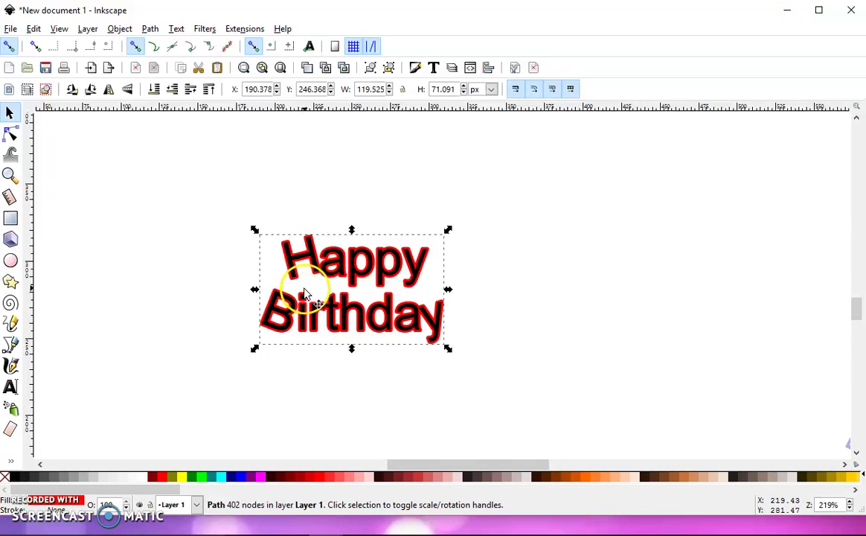
# Add a second linked offset and widen it into a dark blue outer outline
pyautogui.click(150, 28)
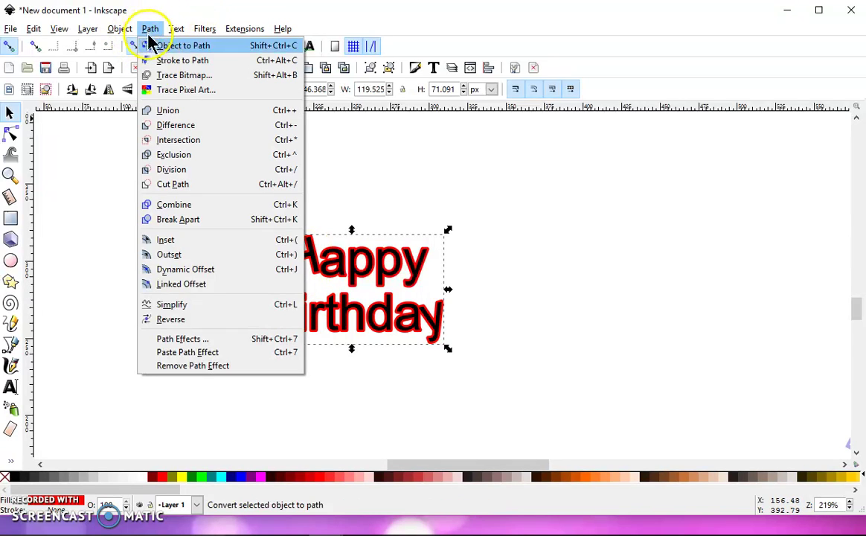
pyautogui.click(244, 283)
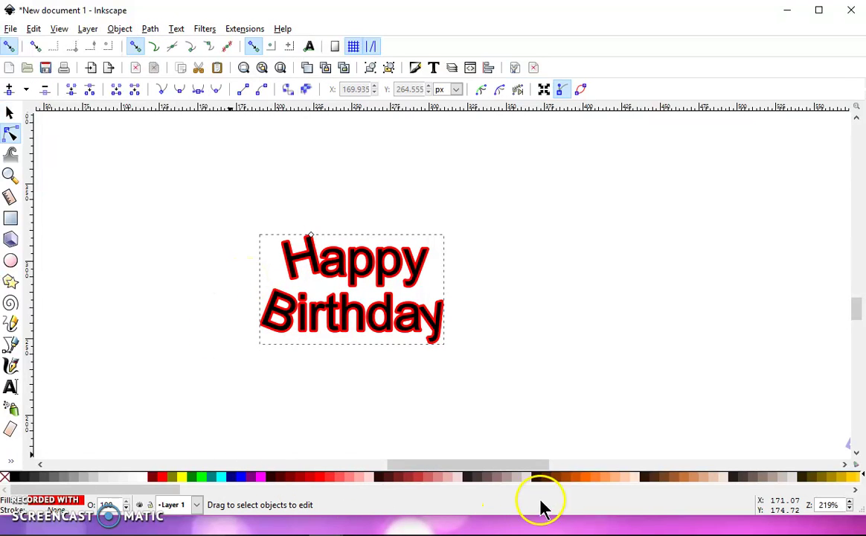
pyautogui.hscroll(3, 706, 489)
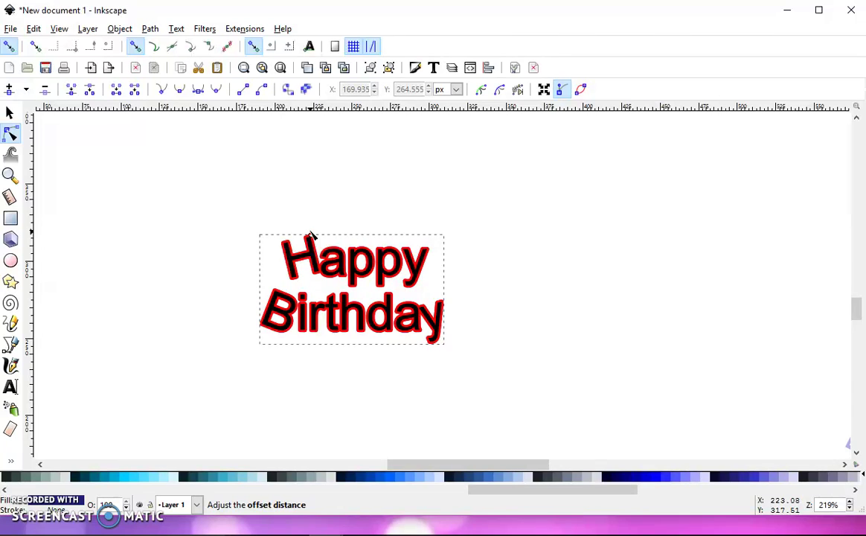
pyautogui.moveTo(311, 235); pyautogui.dragTo(311, 232)
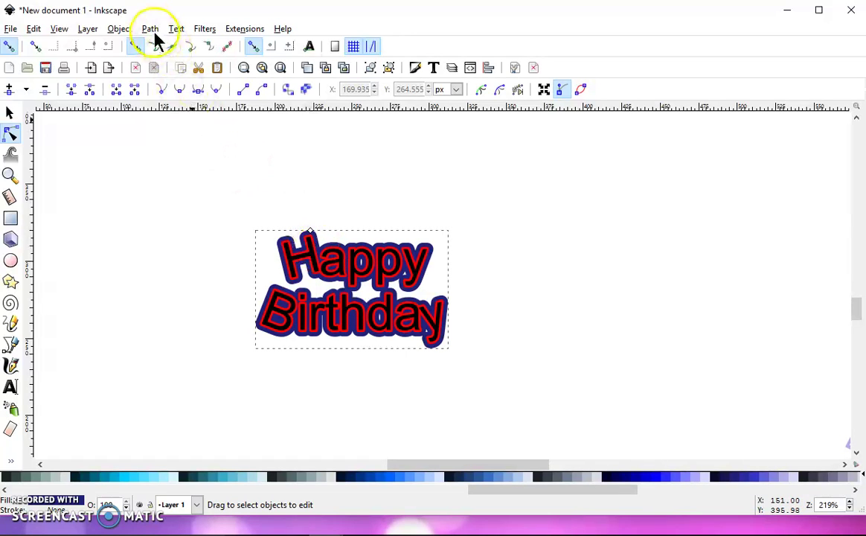
# Turn the blue linked offset into an ordinary 317-node path with Object to Path
pyautogui.click(151, 29)
pyautogui.click(153, 44)
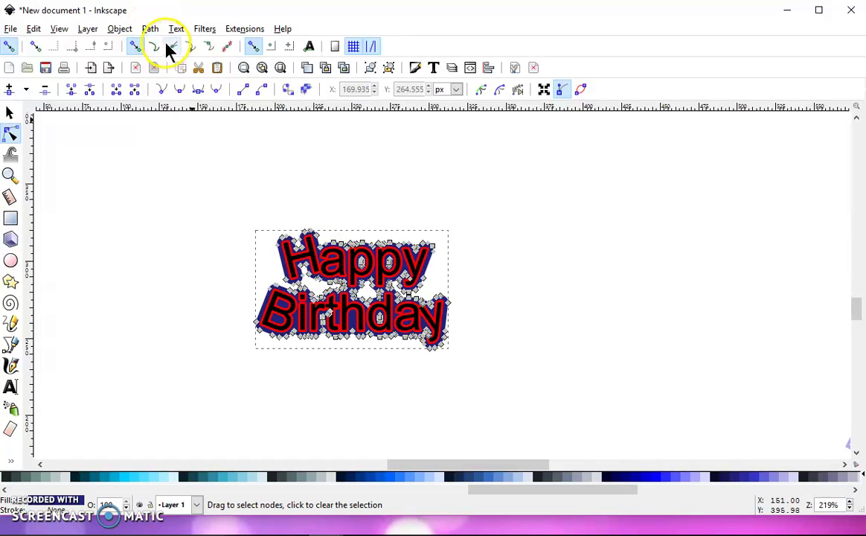
pyautogui.click(10, 112)
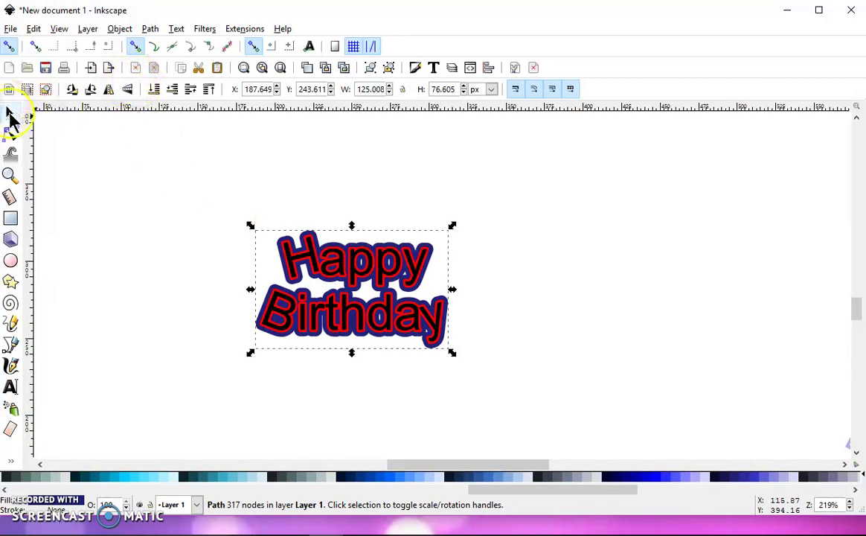
# Raise the blue outline path to the top of the stacking order
pyautogui.click(209, 91)
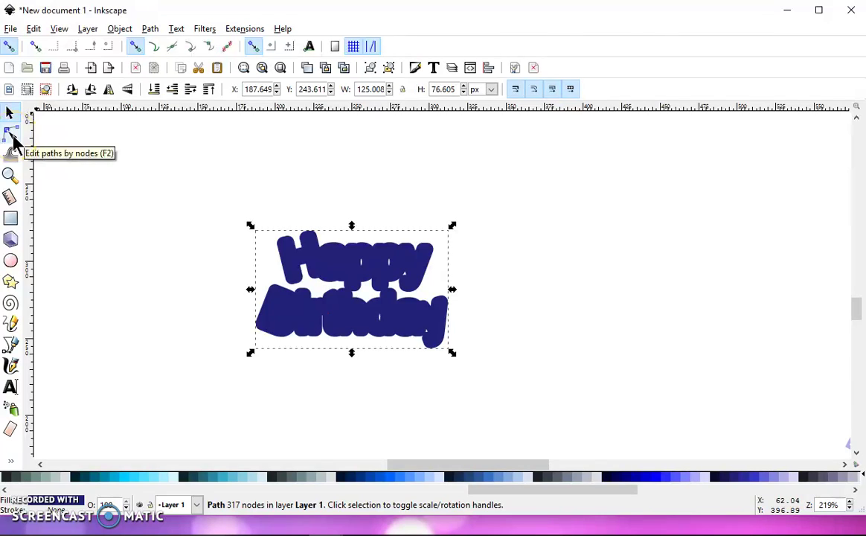
# With the Node tool, box-select and remove stray inner nodes in the blue shape
pyautogui.click(12, 136)
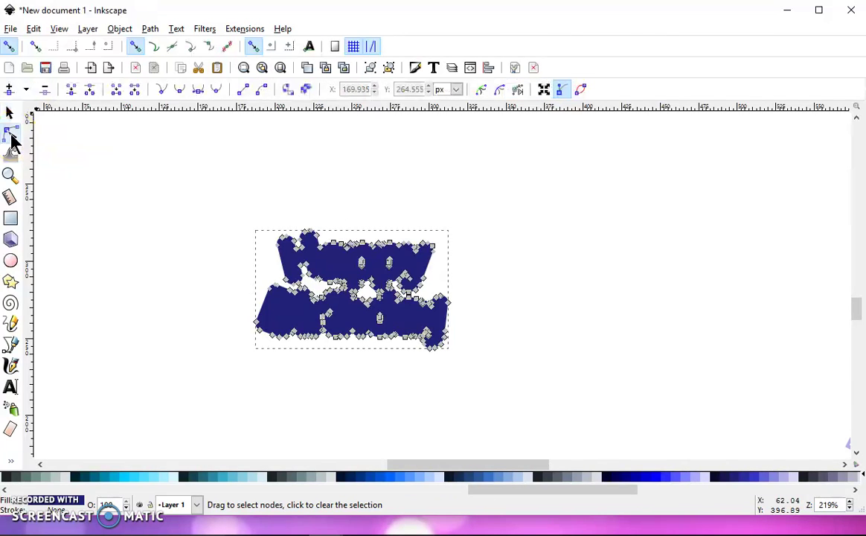
pyautogui.click(371, 285)
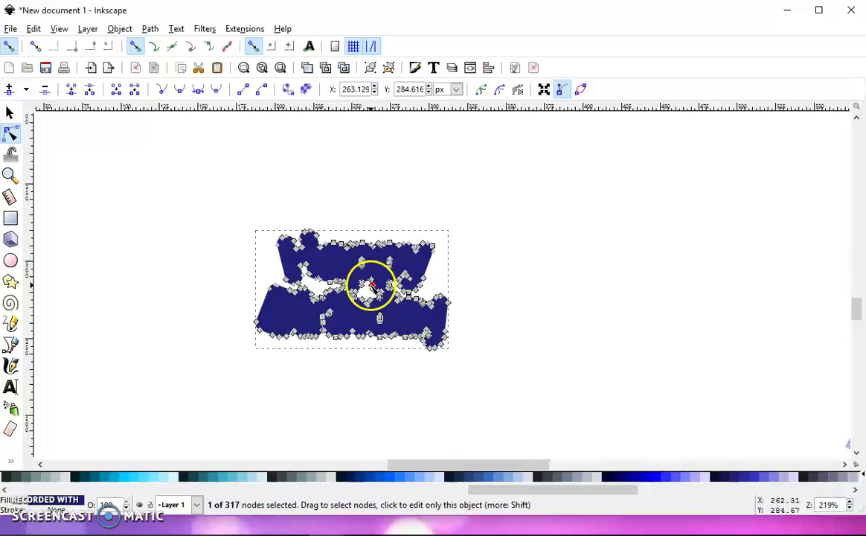
pyautogui.keyDown('shift'); pyautogui.click(370, 285); pyautogui.keyUp('shift')
pyautogui.scroll(3, 459, 269)
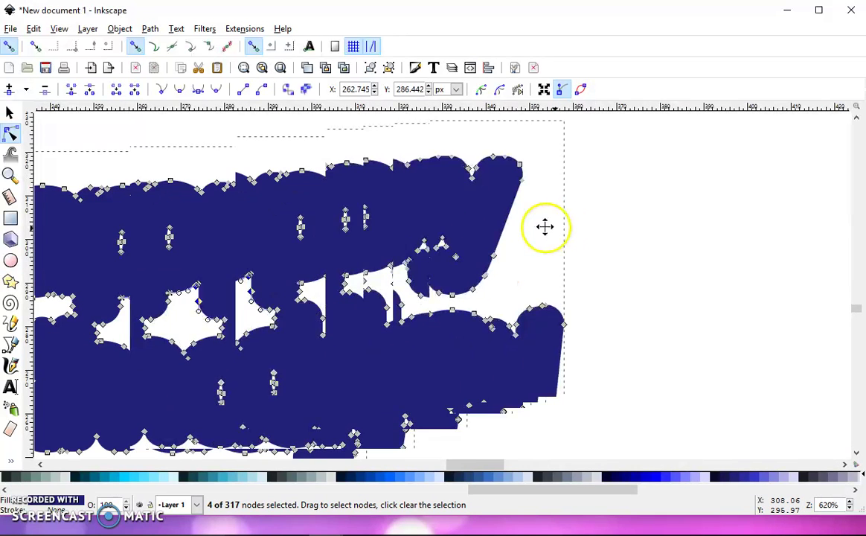
pyautogui.scroll(-3, 532, 248)
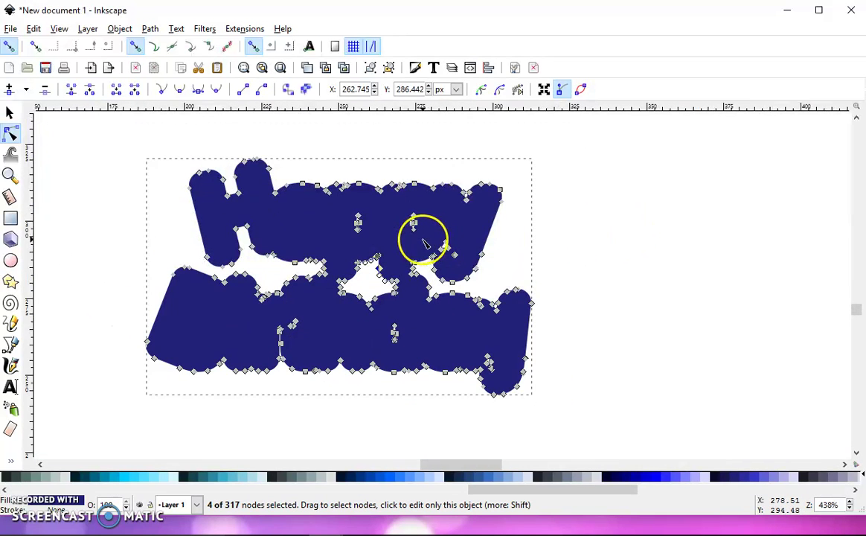
pyautogui.moveTo(339, 204); pyautogui.dragTo(385, 253)
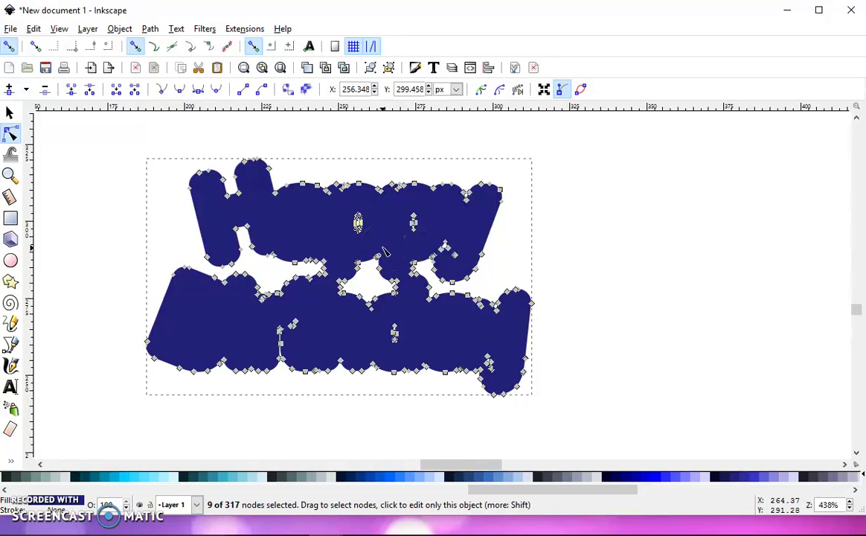
pyautogui.click(392, 203)
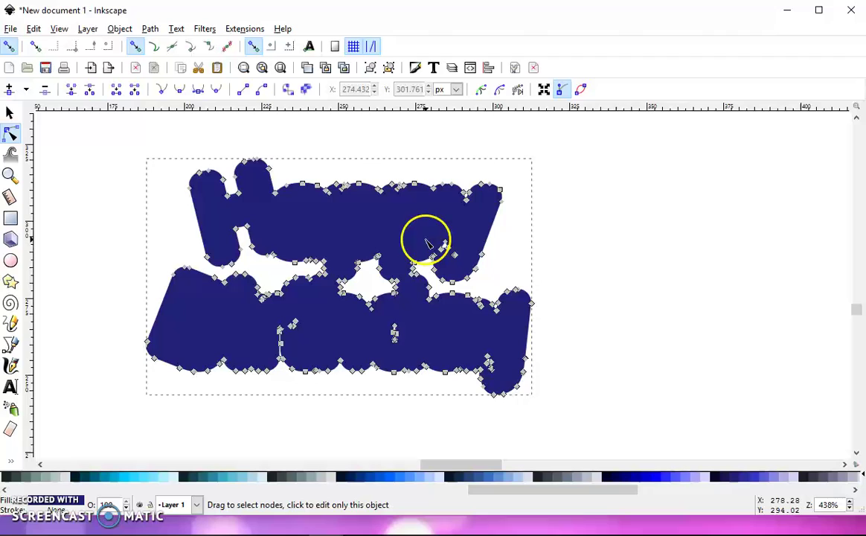
# Remove stray nodes near the y of Birthday, the small triangular gap and the lower edge
pyautogui.moveTo(384, 320); pyautogui.dragTo(416, 355)
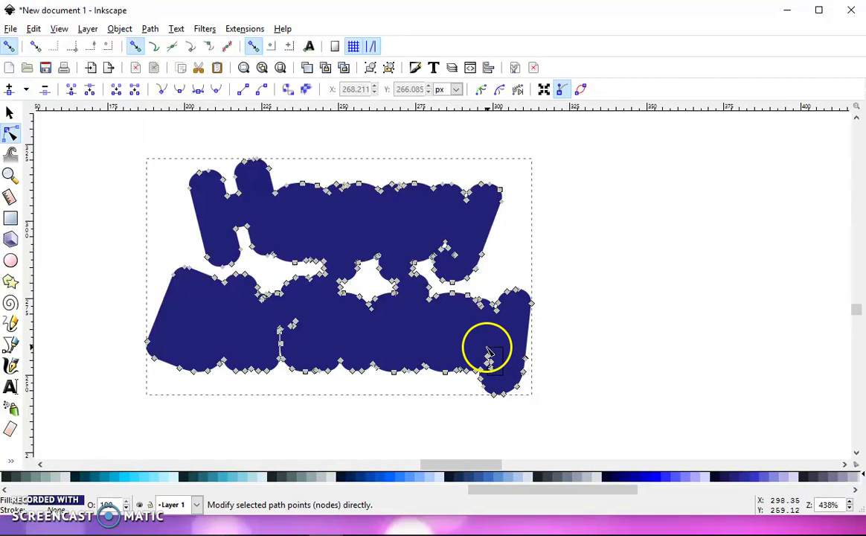
pyautogui.moveTo(487, 358); pyautogui.dragTo(485, 344)
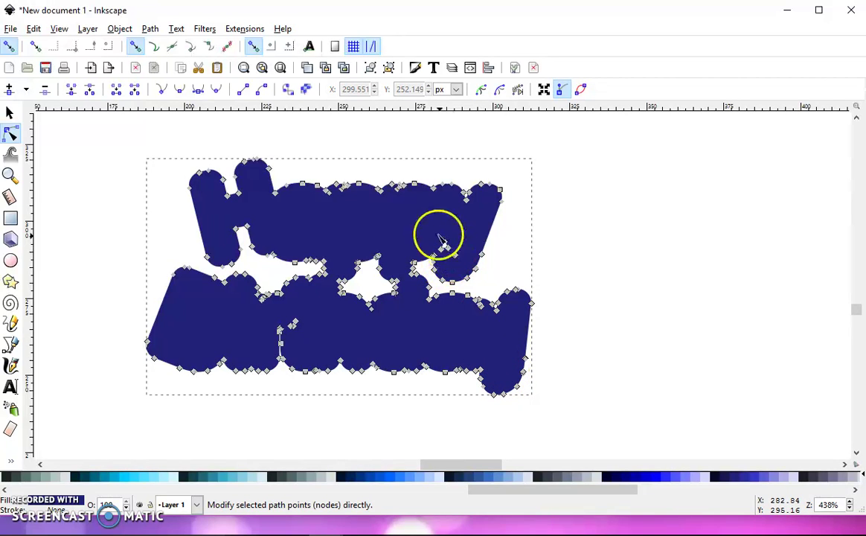
pyautogui.scroll(3, 441, 239)
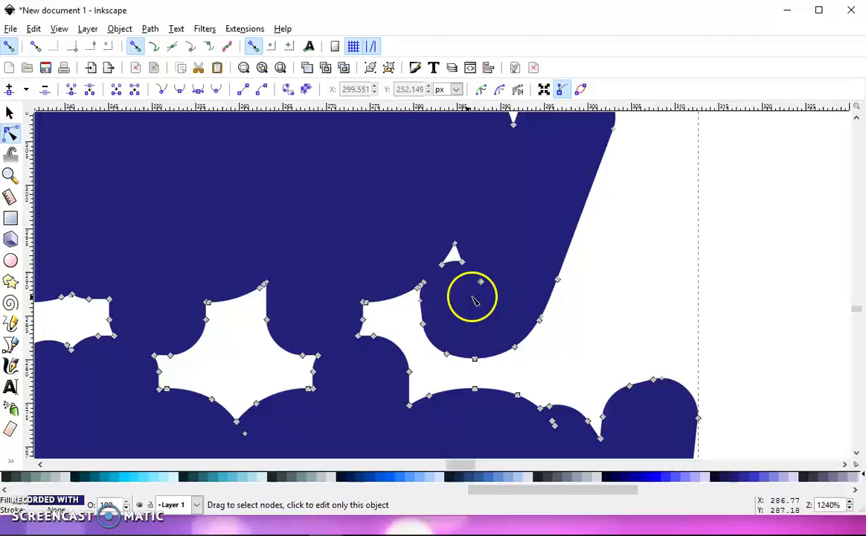
pyautogui.moveTo(447, 253); pyautogui.dragTo(495, 300)
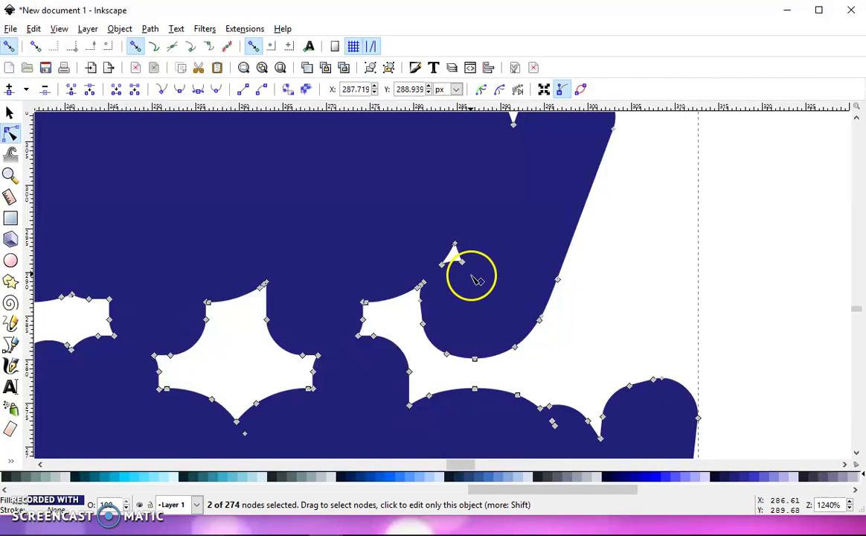
pyautogui.click(439, 299)
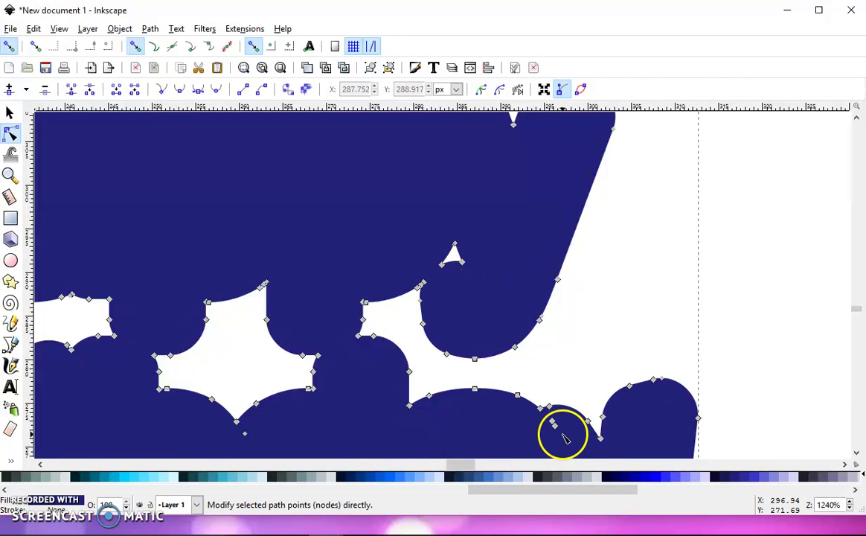
pyautogui.moveTo(496, 380); pyautogui.dragTo(548, 421)
pyautogui.click(257, 449)
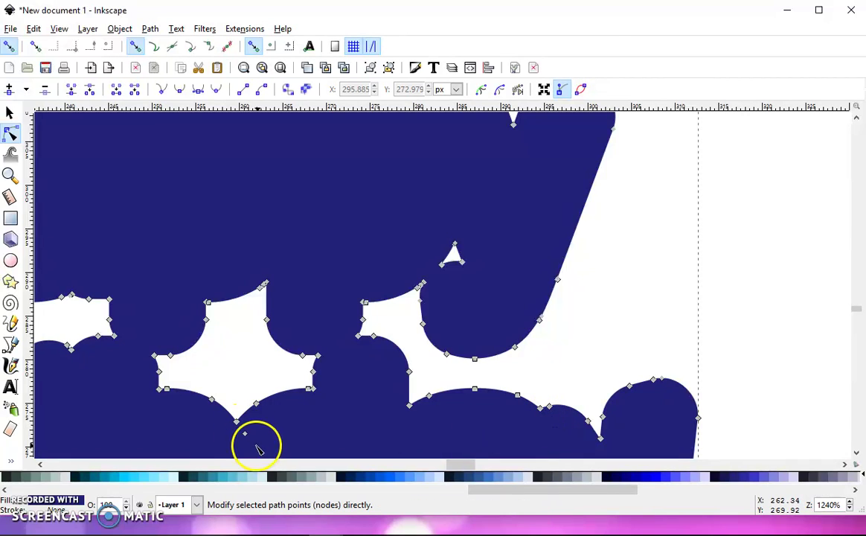
# Delete the last small stray node below the shape, leaving a 266-node silhouette
pyautogui.click(241, 430)
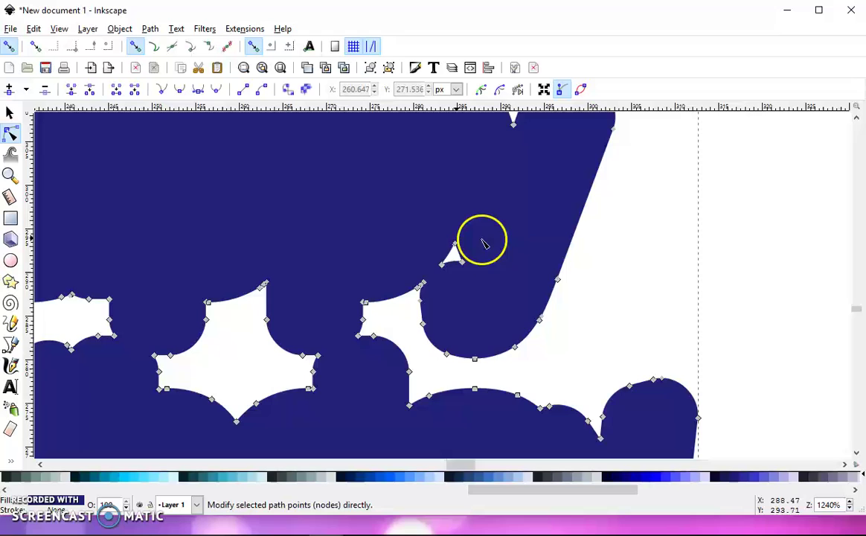
pyautogui.keyDown('ctrl'); pyautogui.scroll(-3, 357, 194); pyautogui.keyUp('ctrl')
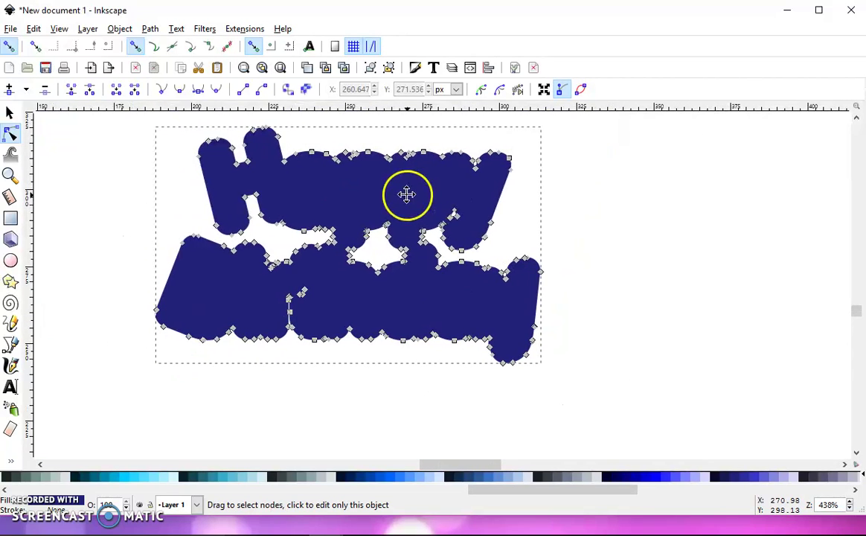
pyautogui.keyDown('ctrl'); pyautogui.scroll(3, 290, 302); pyautogui.keyUp('ctrl')
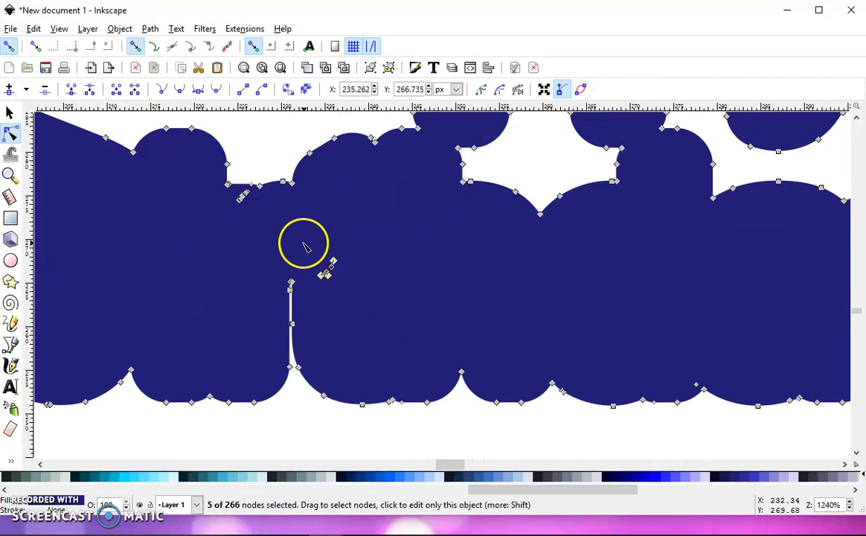
pyautogui.keyDown('ctrl'); pyautogui.scroll(-3, 343, 288); pyautogui.keyUp('ctrl')
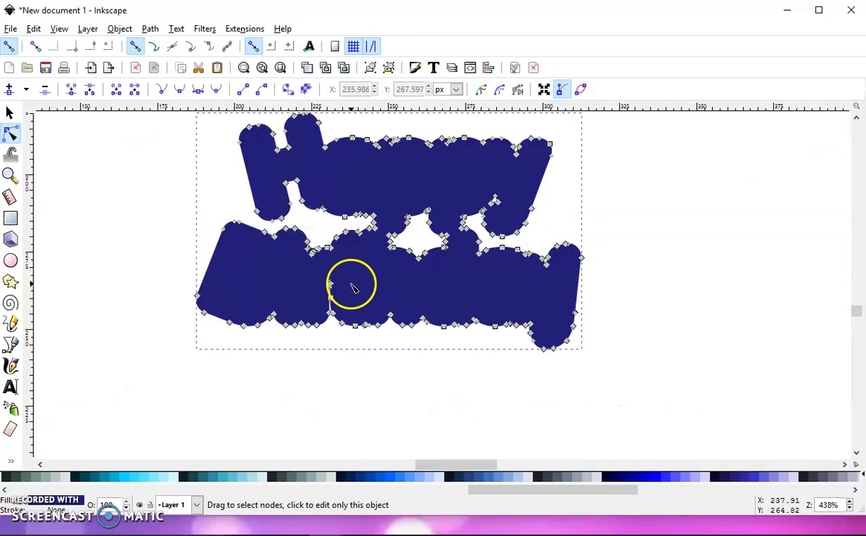
pyautogui.scroll(2, 320, 275)
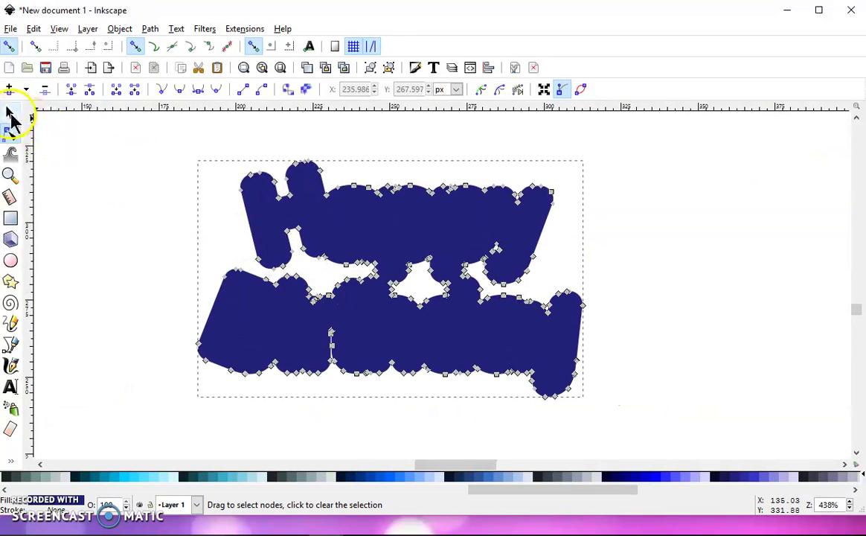
# Send the blue silhouette to the bottom and fill the red-outlined lettering white
pyautogui.click(12, 116)
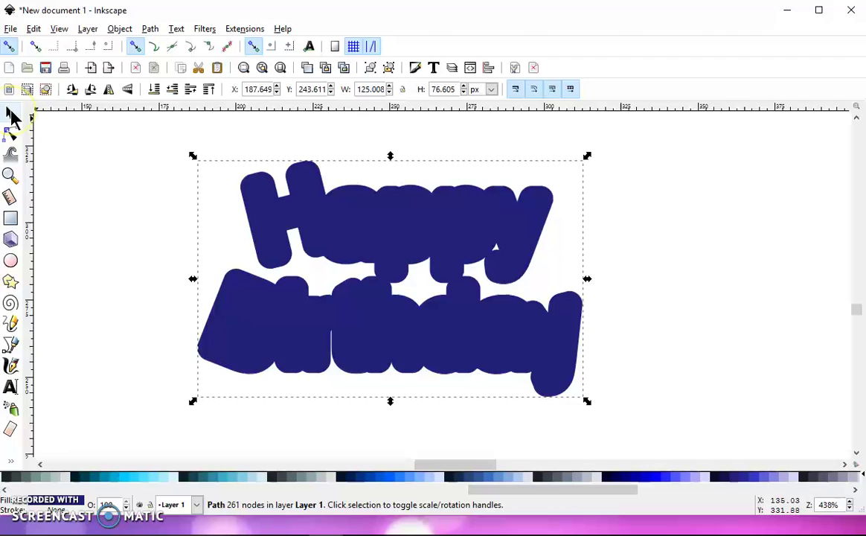
pyautogui.click(154, 92)
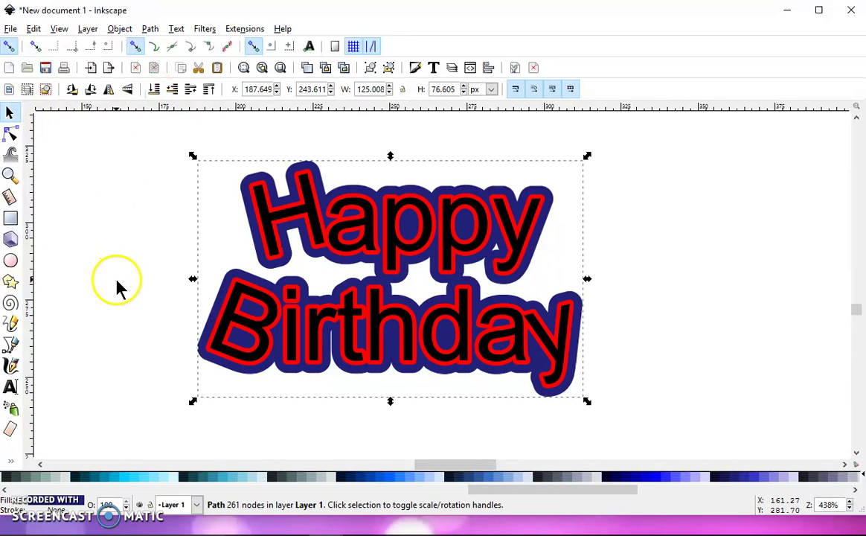
pyautogui.click(262, 238)
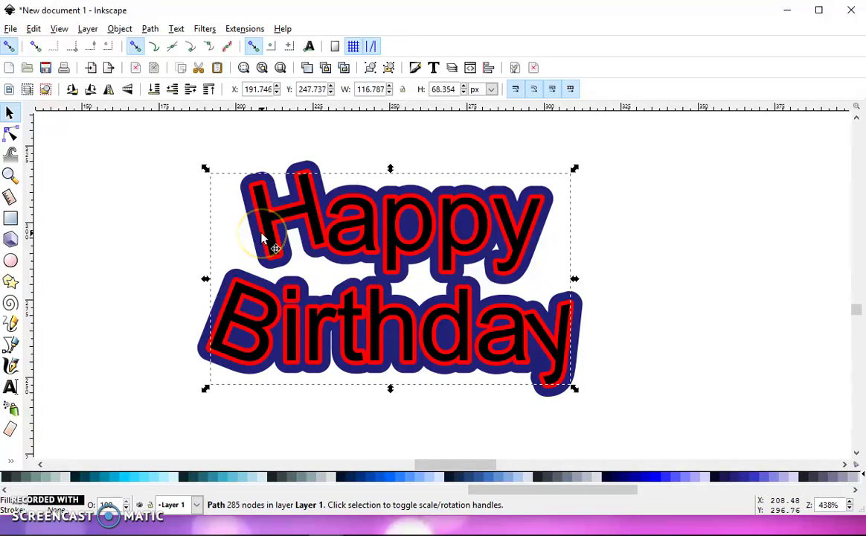
pyautogui.scroll(10, 129, 489)
pyautogui.click(146, 477)
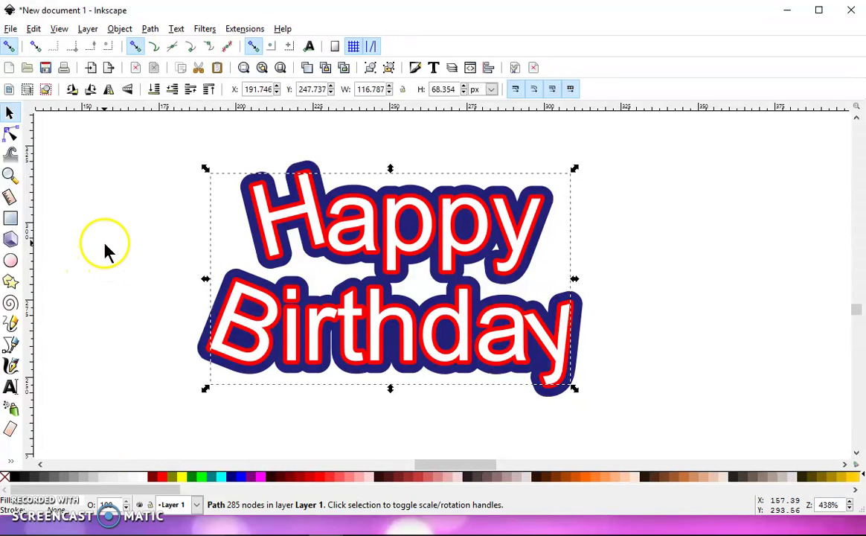
pyautogui.click(127, 227)
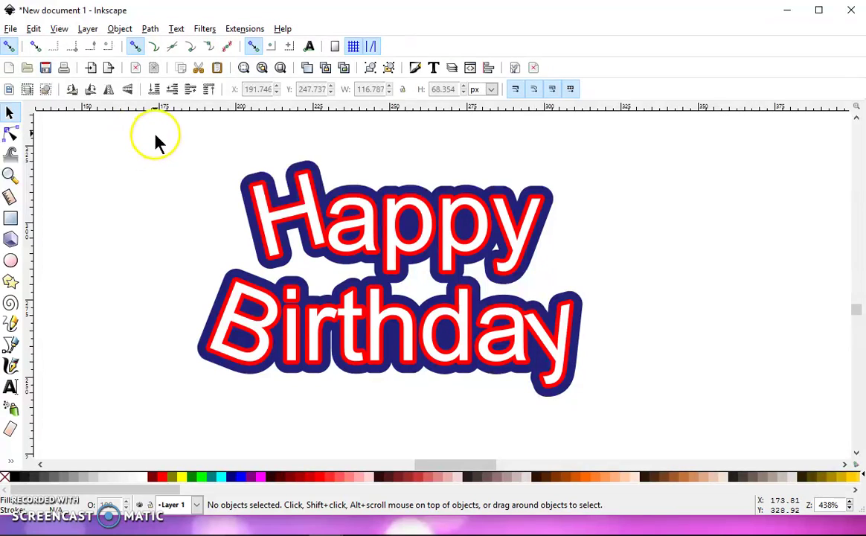
# Group the white lettering, red outline and blue silhouette into a single object with Ctrl+G
pyautogui.moveTo(153, 133); pyautogui.dragTo(691, 438)
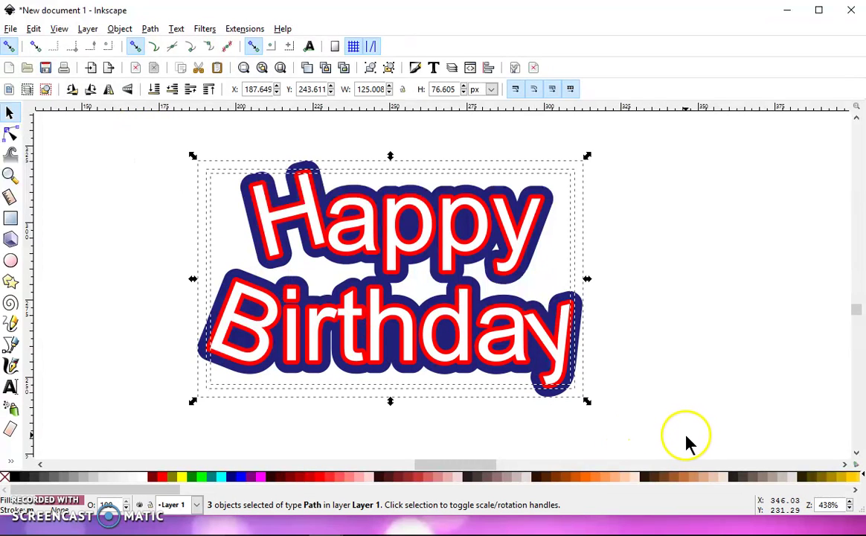
pyautogui.click(370, 68)
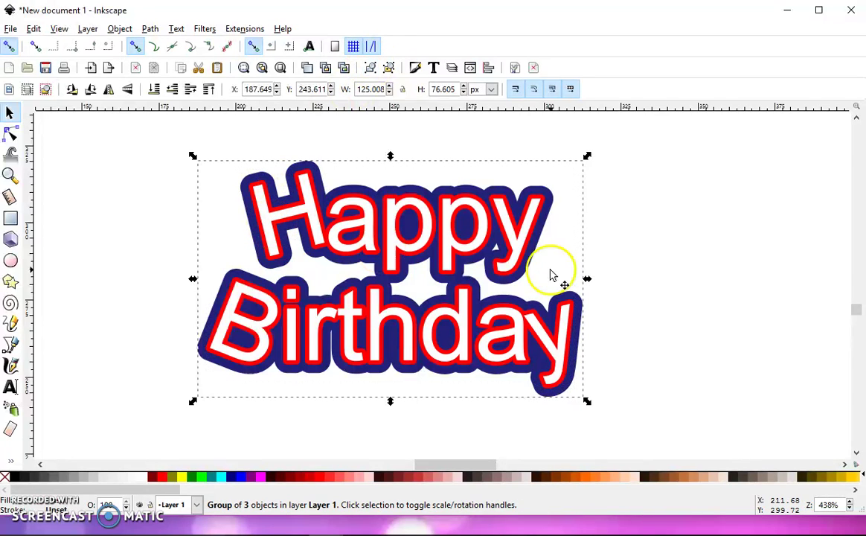
pyautogui.click(626, 272)
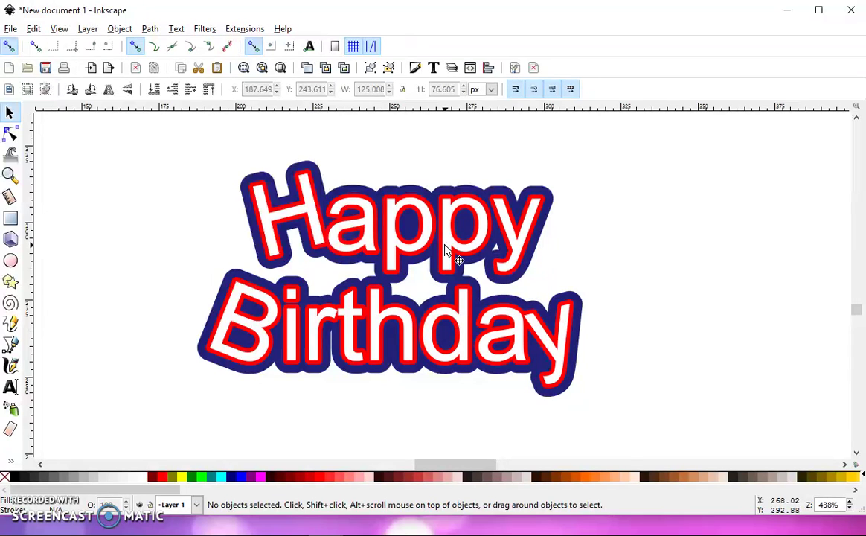
pyautogui.keyDown('ctrl'); pyautogui.scroll(-2, 408, 228); pyautogui.keyUp('ctrl')
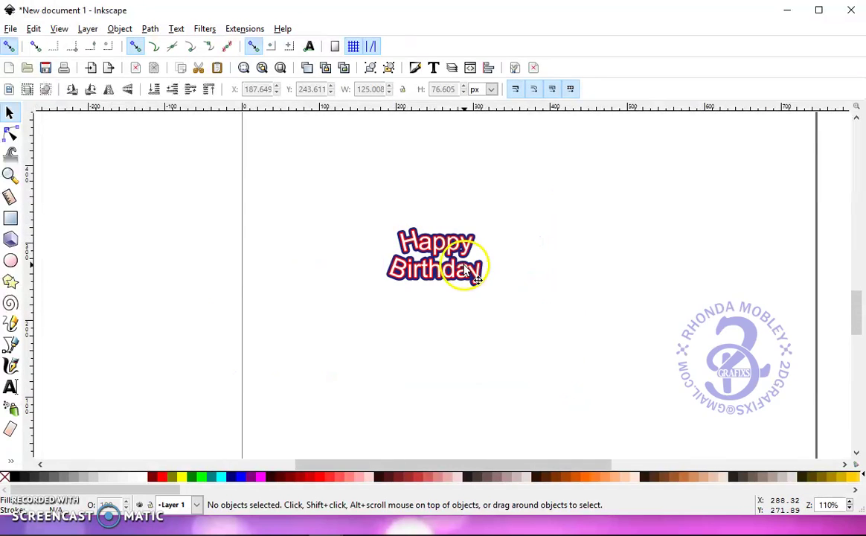
pyautogui.keyDown('ctrl'); pyautogui.scroll(-1, 365, 249); pyautogui.keyUp('ctrl')
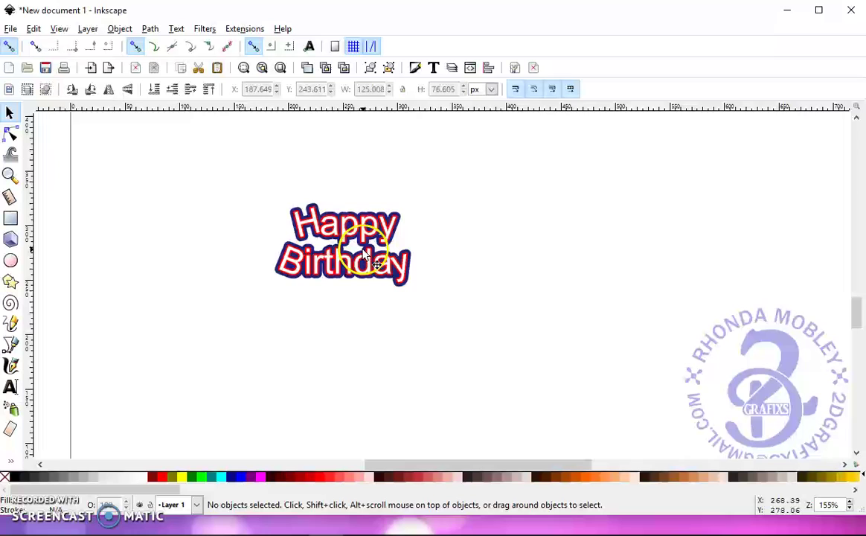
pyautogui.click(11, 30)
pyautogui.click(54, 132)
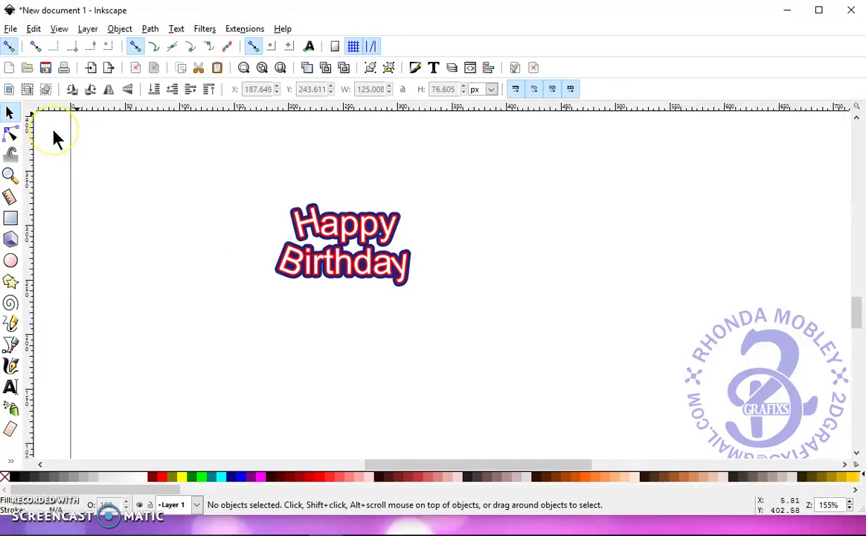
pyautogui.click(51, 134)
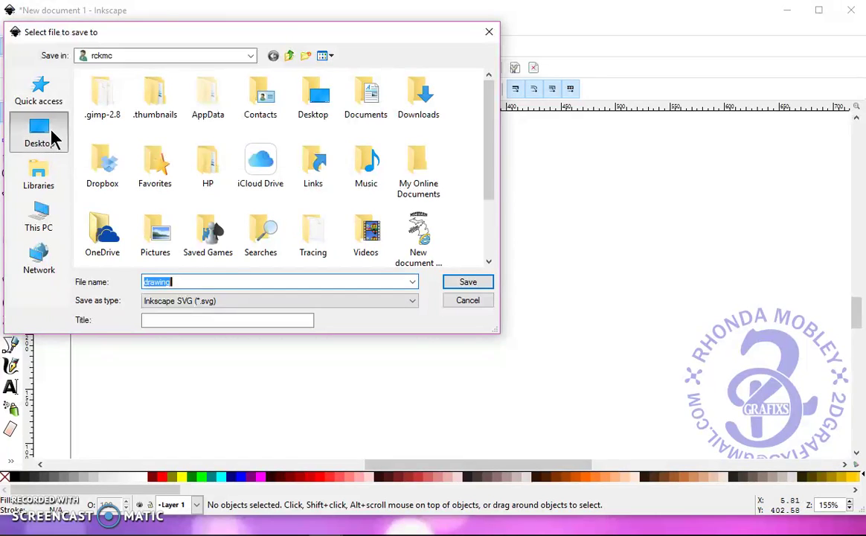
pyautogui.click(242, 300)
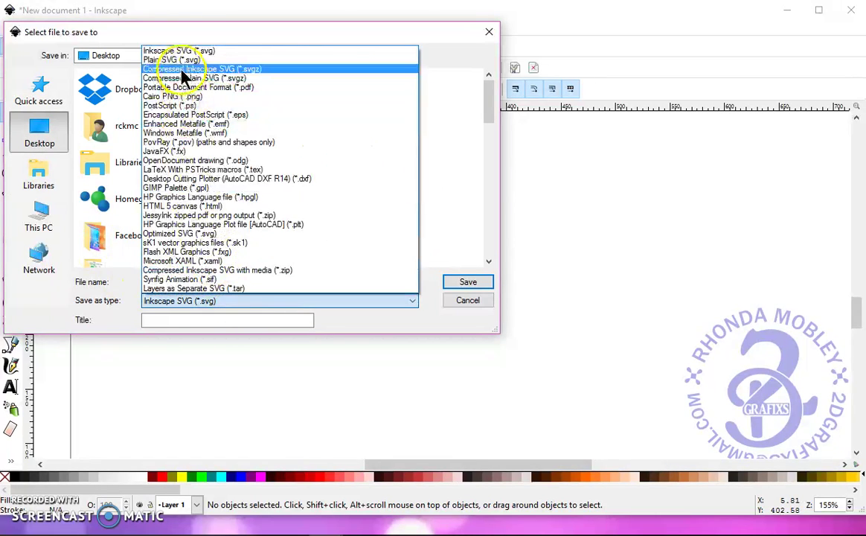
pyautogui.click(223, 60)
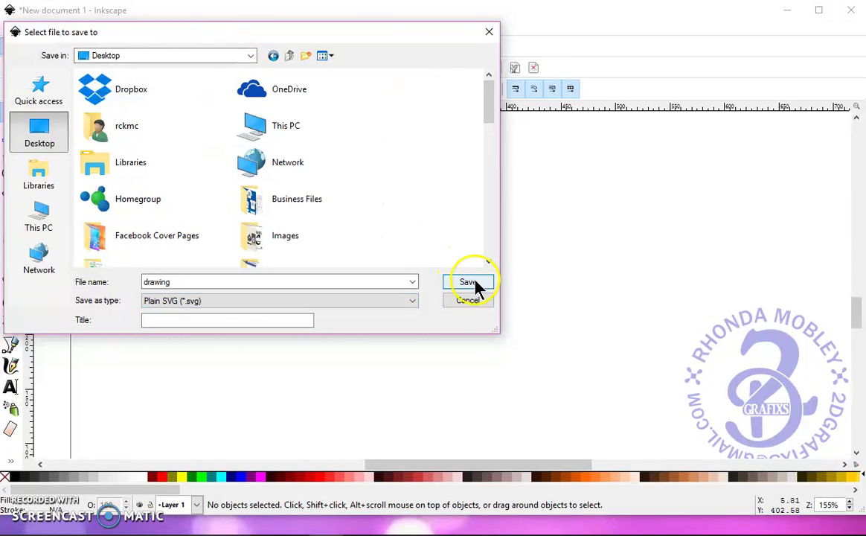
pyautogui.click(482, 302)
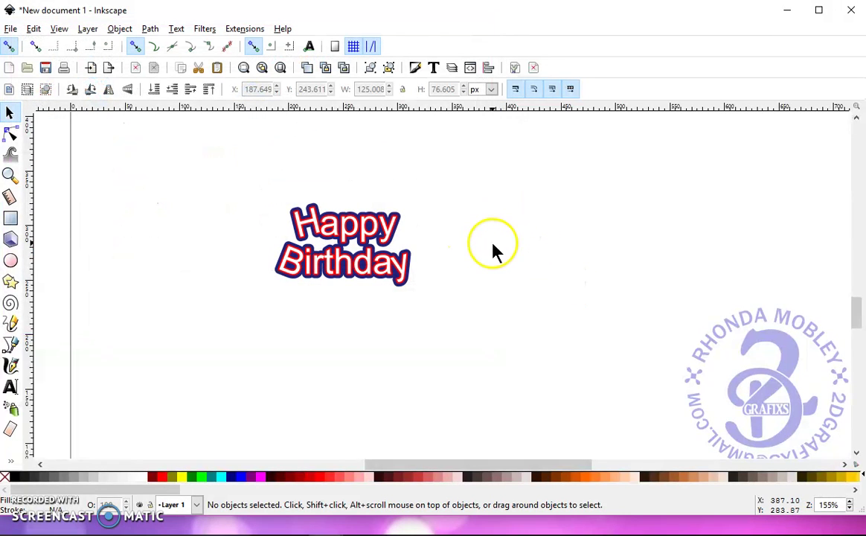